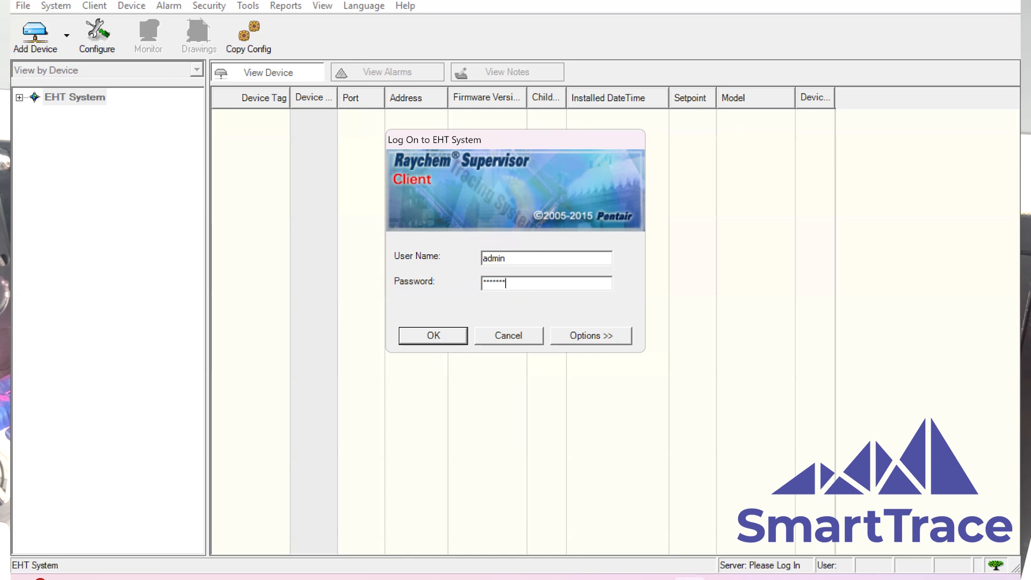
# Log on to the EHT System with the admin account, re-entering the account password after the rejected attempt.
pyautogui.click(445, 336)
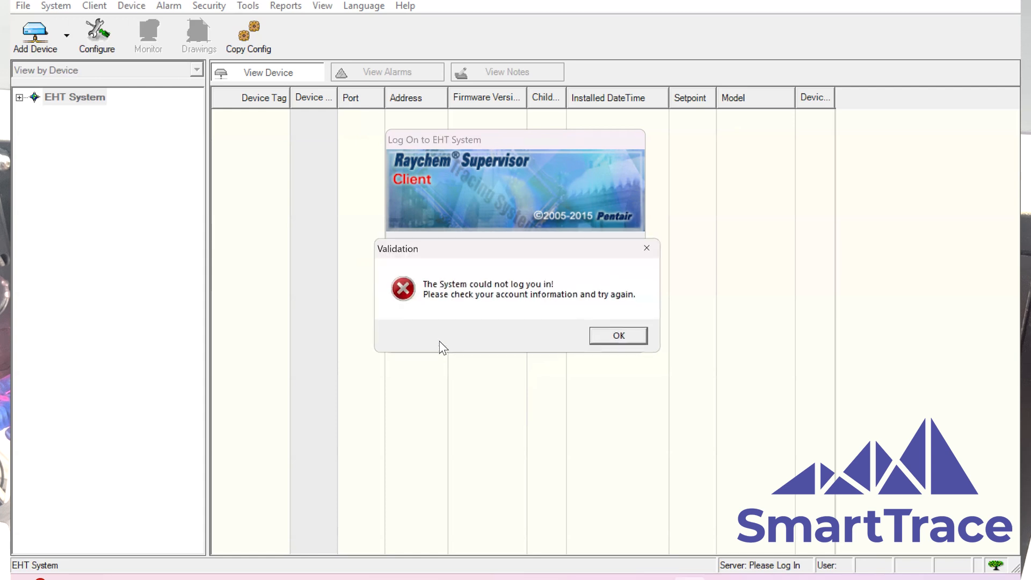
pyautogui.click(616, 335)
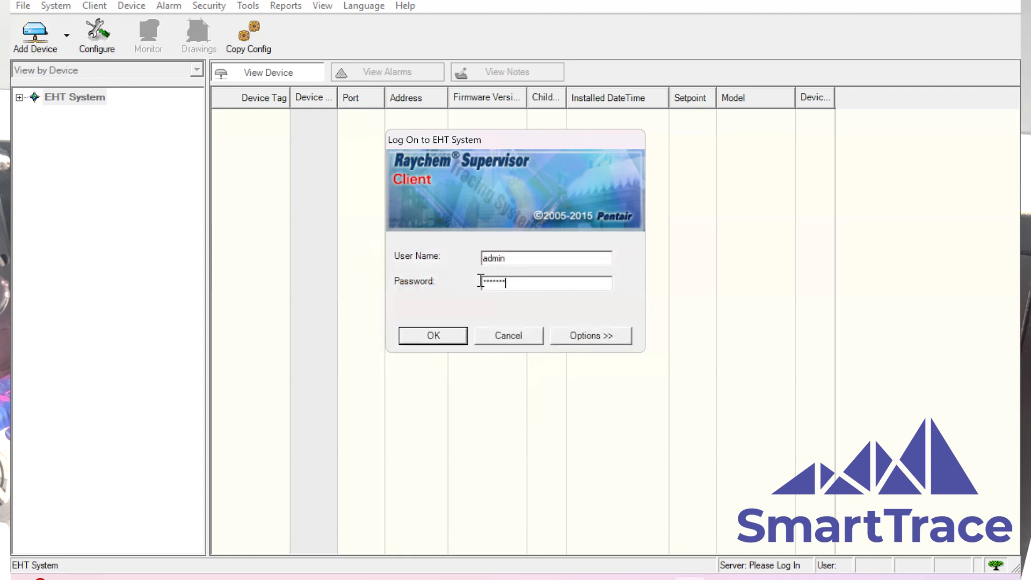
pyautogui.doubleClick(480, 281)
pyautogui.write('***')
pyautogui.press('Return')
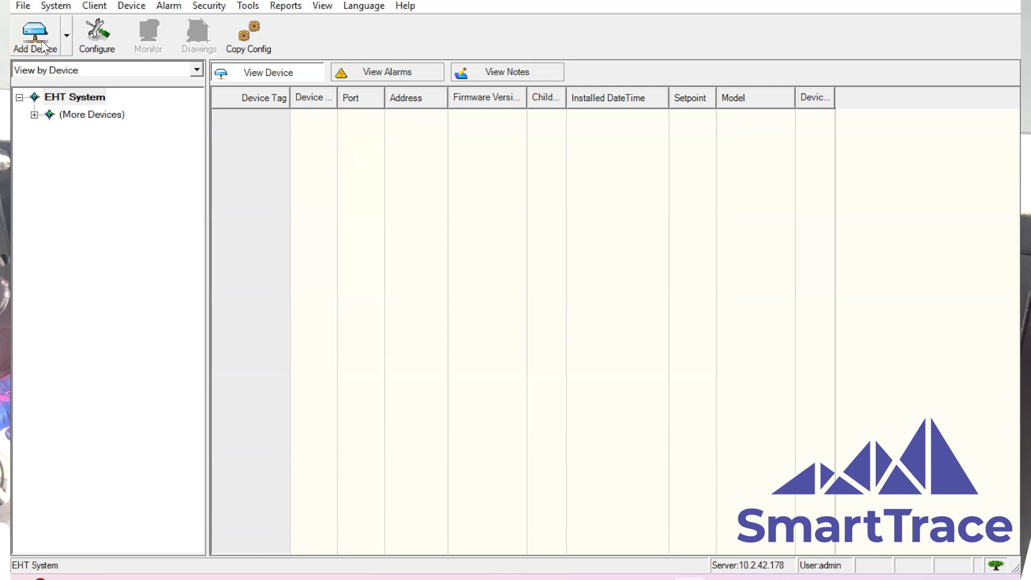
# Start adding a new GCC with the tag 123 and COM port 3.
pyautogui.click(67, 45)
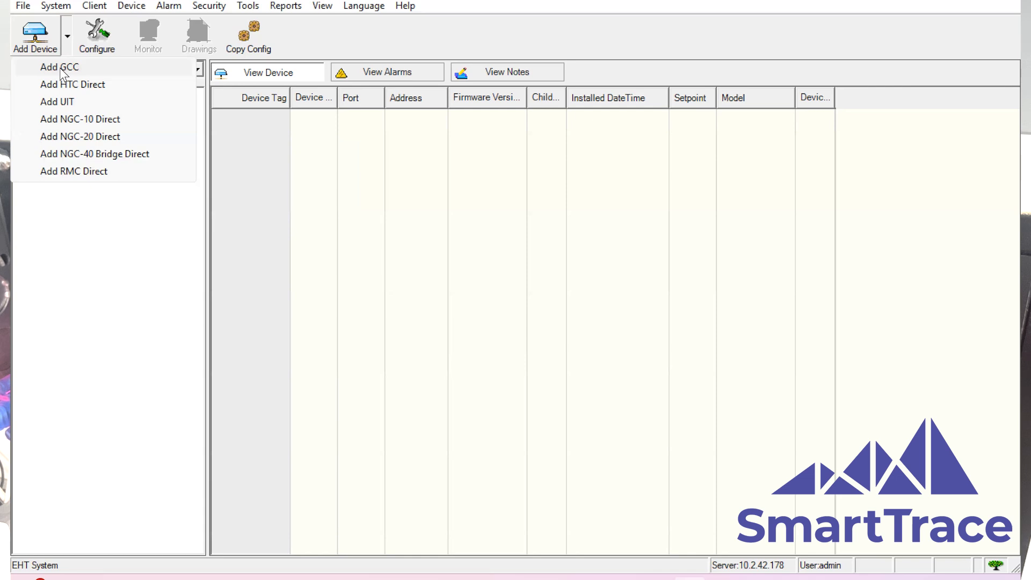
pyautogui.click(60, 68)
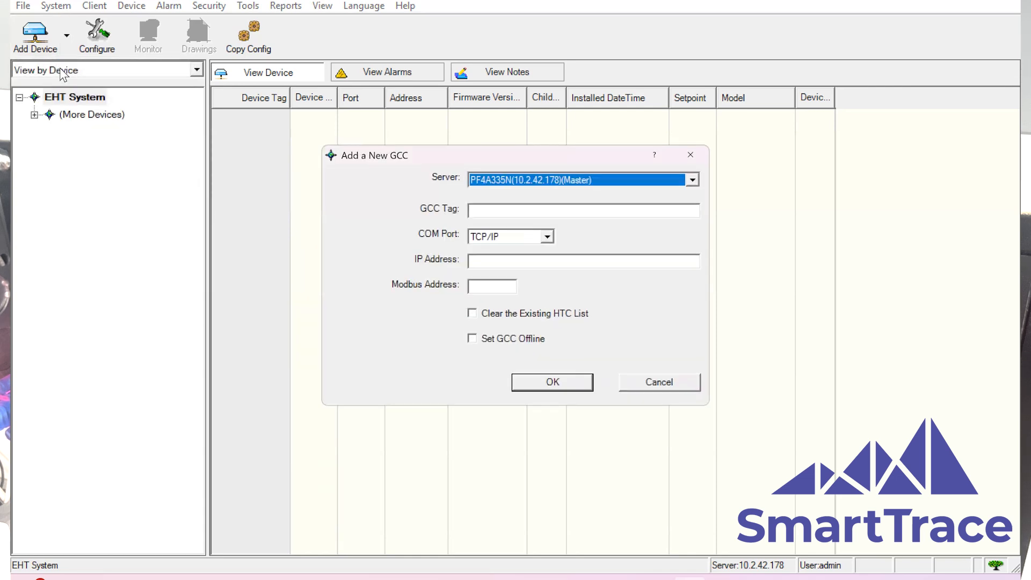
pyautogui.click(508, 209)
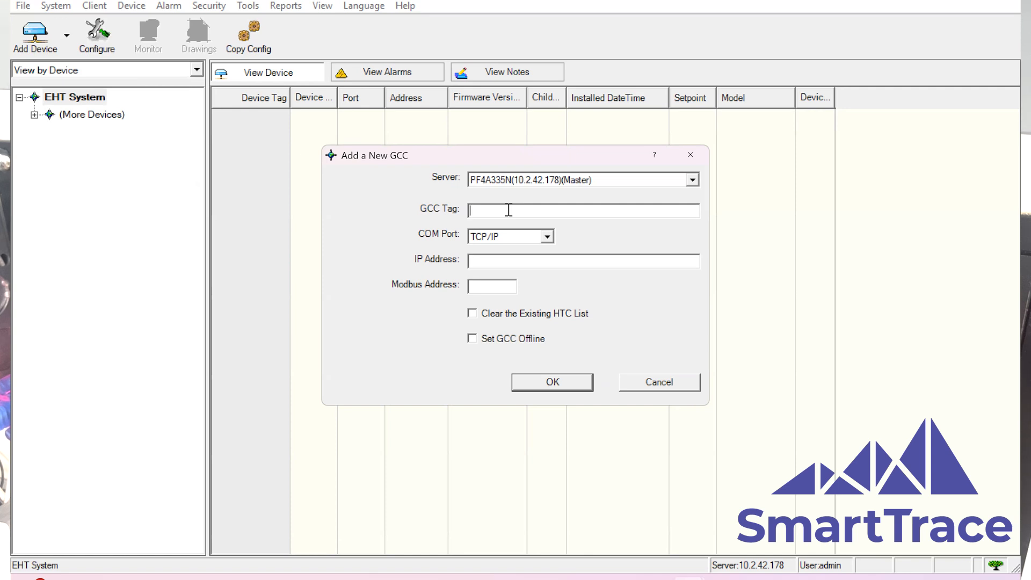
pyautogui.click(502, 238)
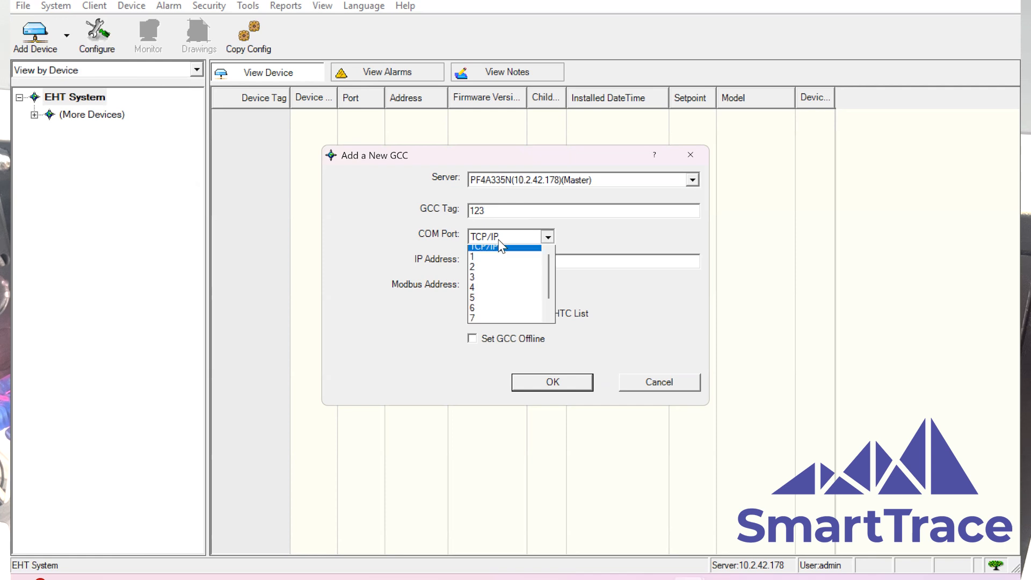
pyautogui.click(488, 279)
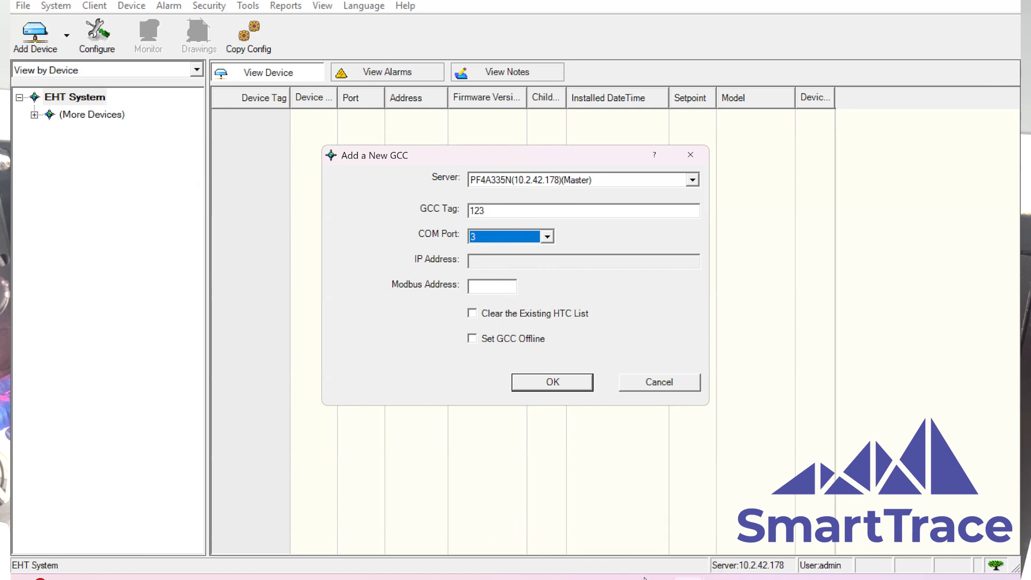
# Switch to Device Manager and check which COM port the USB Serial Port uses.
pyautogui.hotkey('alt', 'Tab')
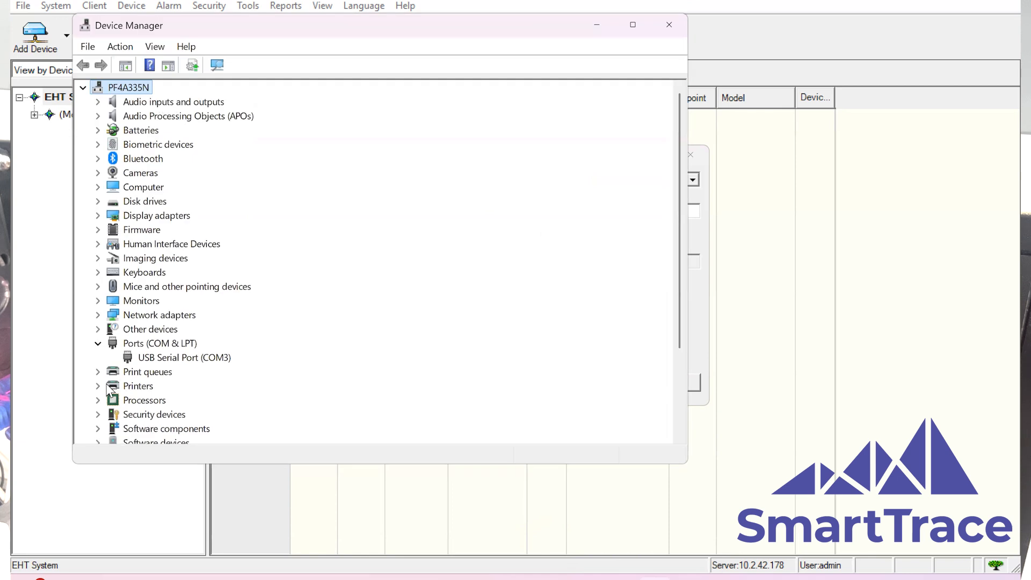
pyautogui.click(164, 359)
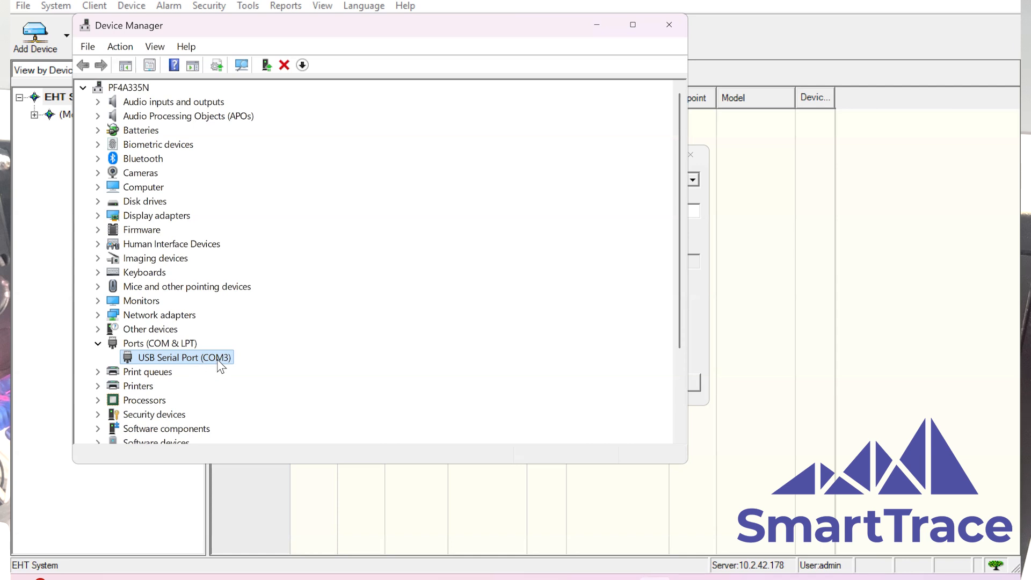
pyautogui.click(595, 25)
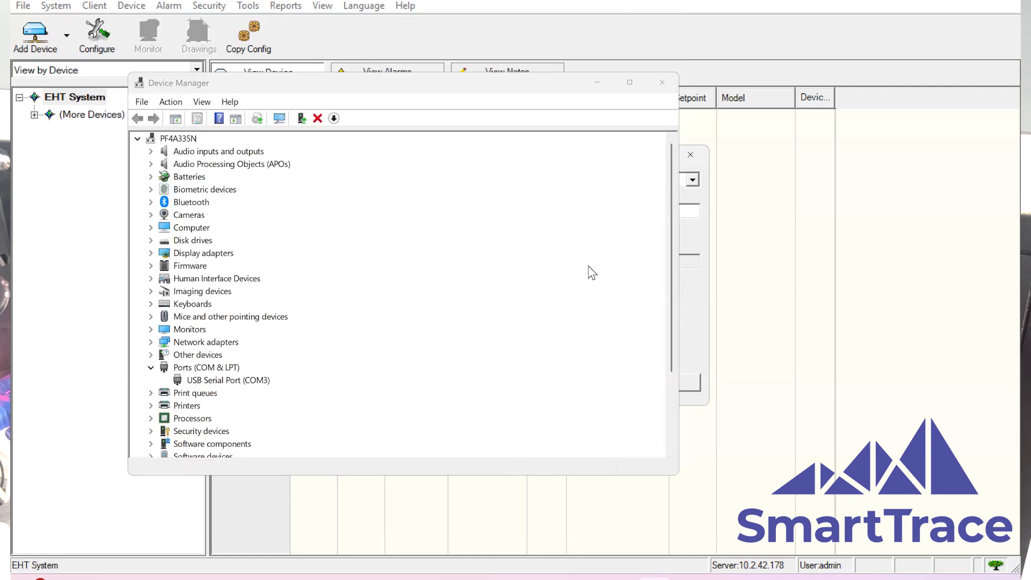
# Set the GCC's Modbus address to 6 and install it using its stored tag name, without loading the HTC configurations or adding another device.
pyautogui.click(491, 288)
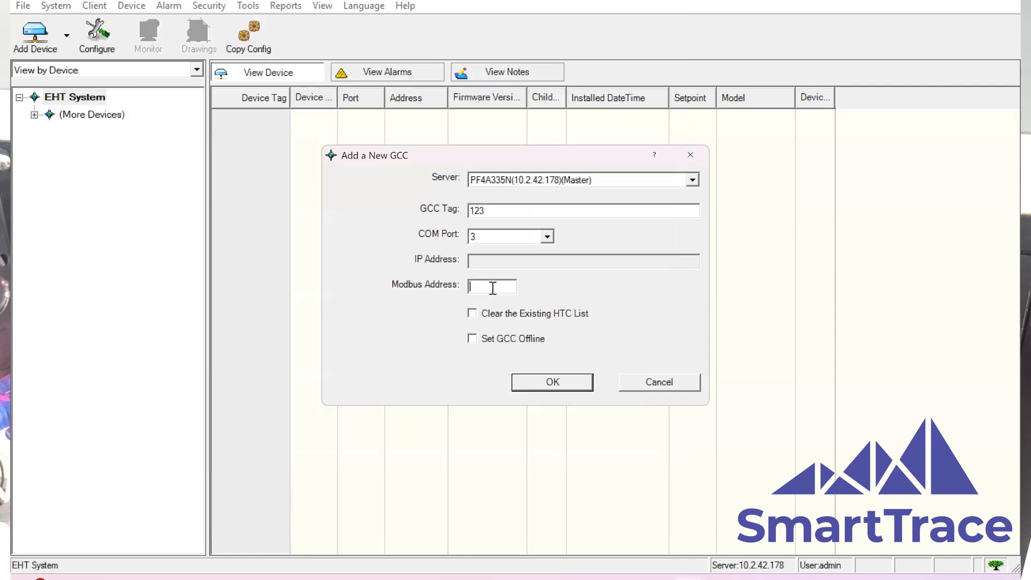
pyautogui.click(543, 381)
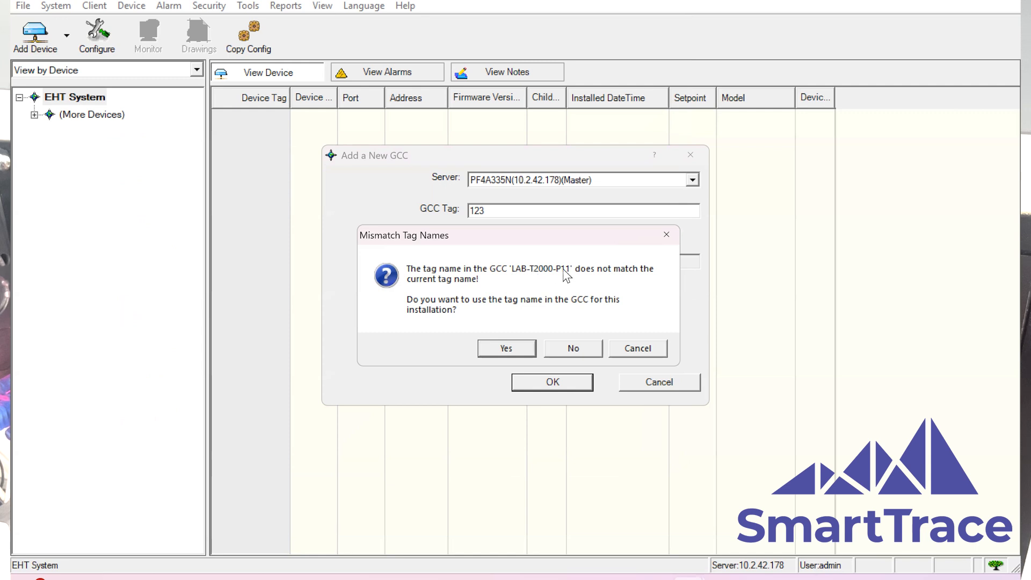
pyautogui.click(494, 349)
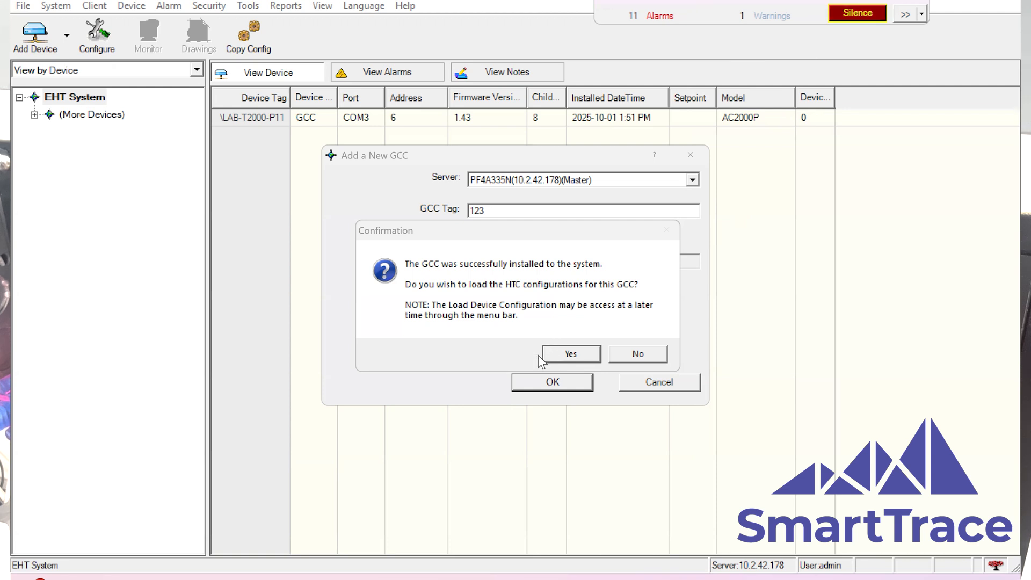
pyautogui.click(637, 353)
pyautogui.click(588, 341)
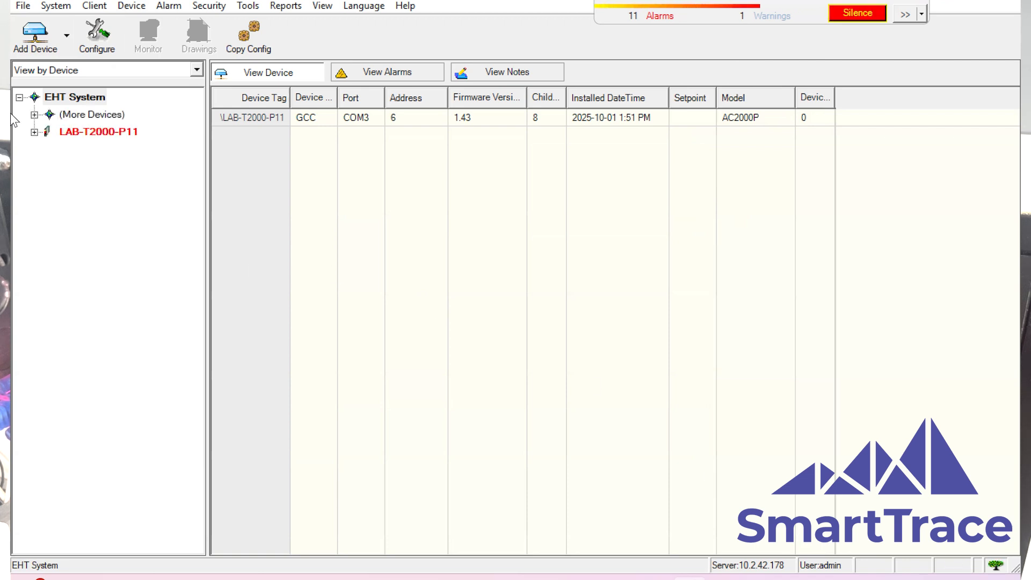
# Remove the device HTC-01 from the LAB-T2000-P11 controller.
pyautogui.click(34, 132)
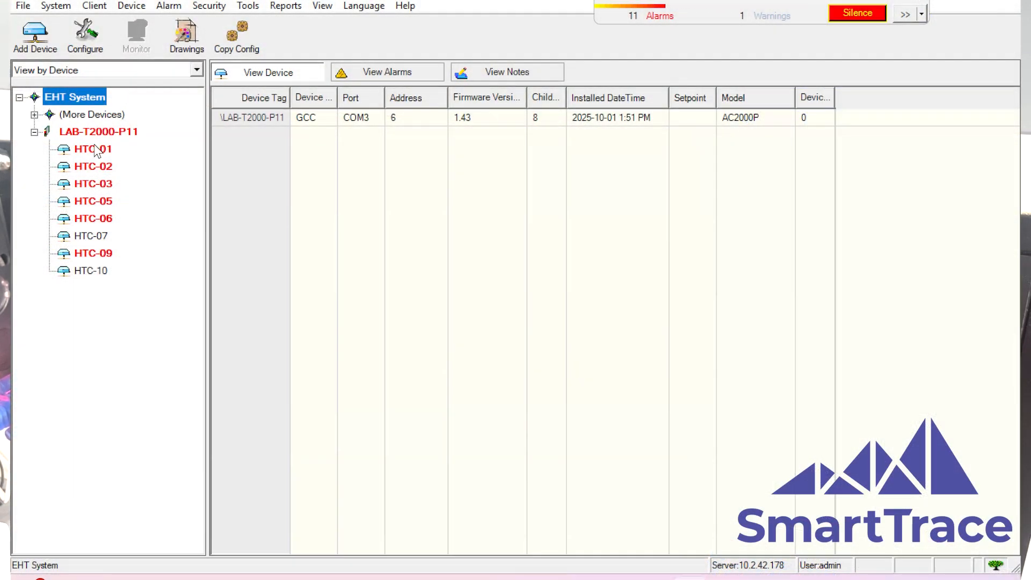
pyautogui.rightClick(94, 145)
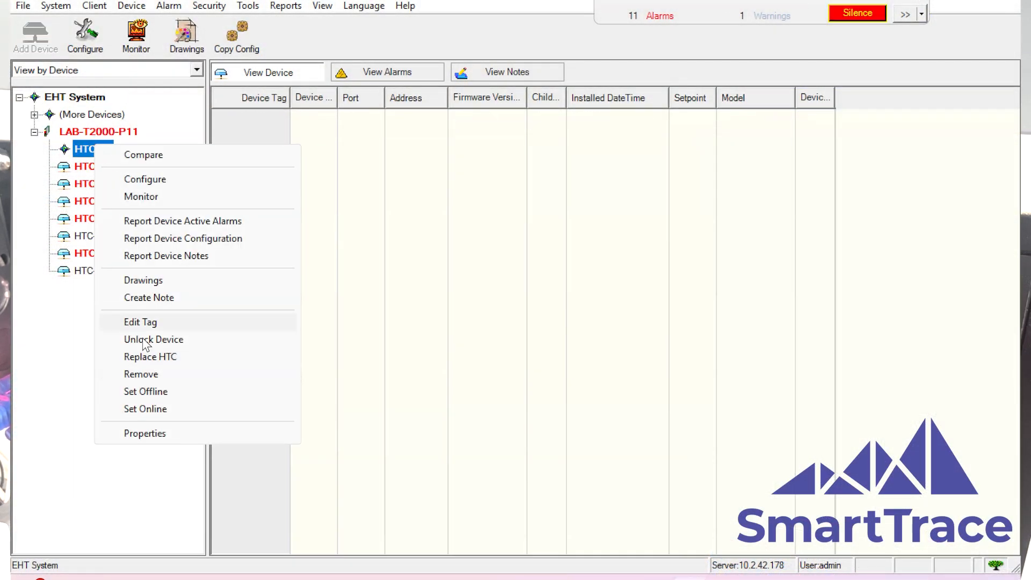
pyautogui.click(160, 374)
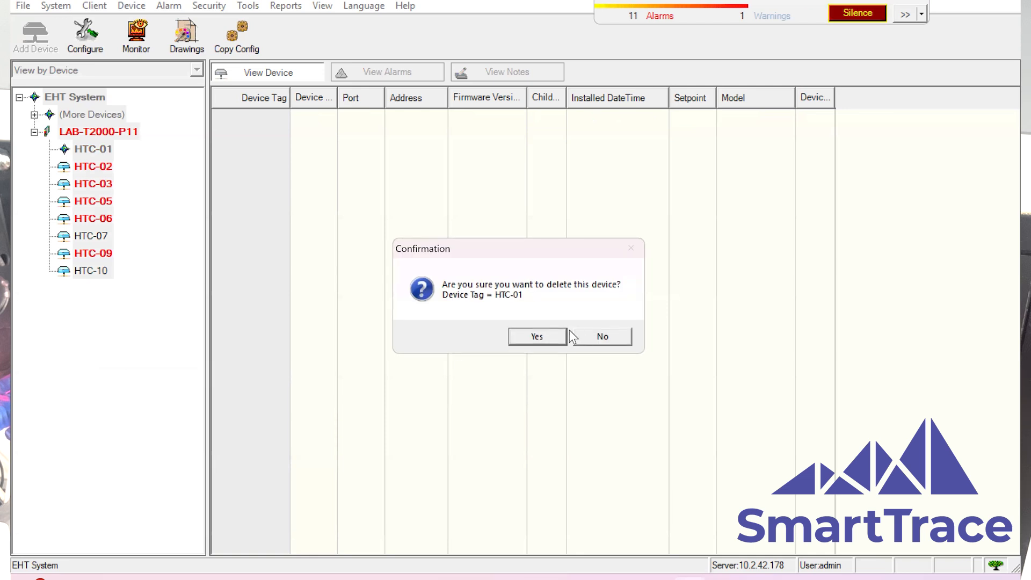
pyautogui.click(529, 336)
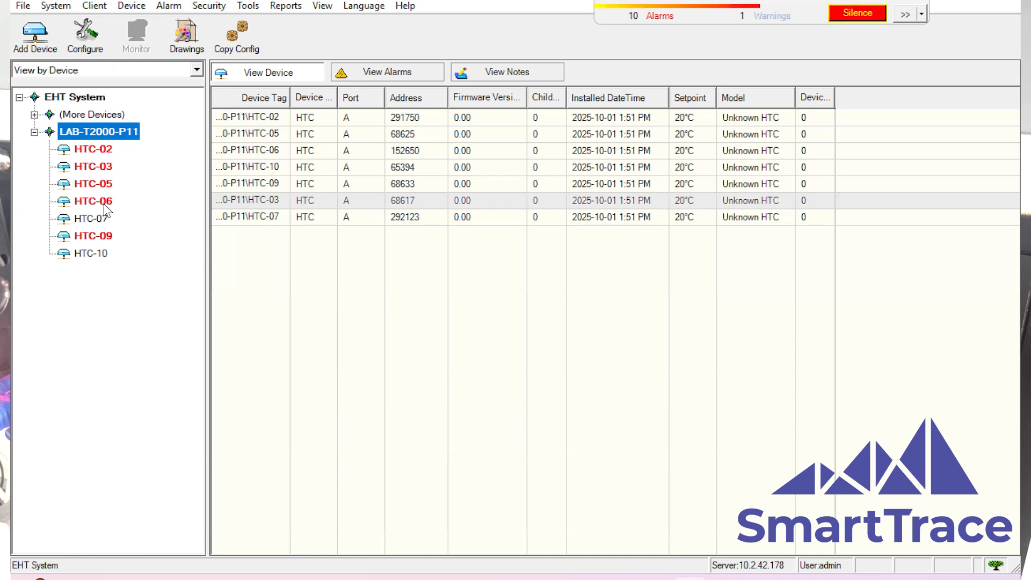
# Add a new HTC to LAB-T2000-P11 with the tag HTC-01 and address 291963, without adding another one.
pyautogui.click(35, 35)
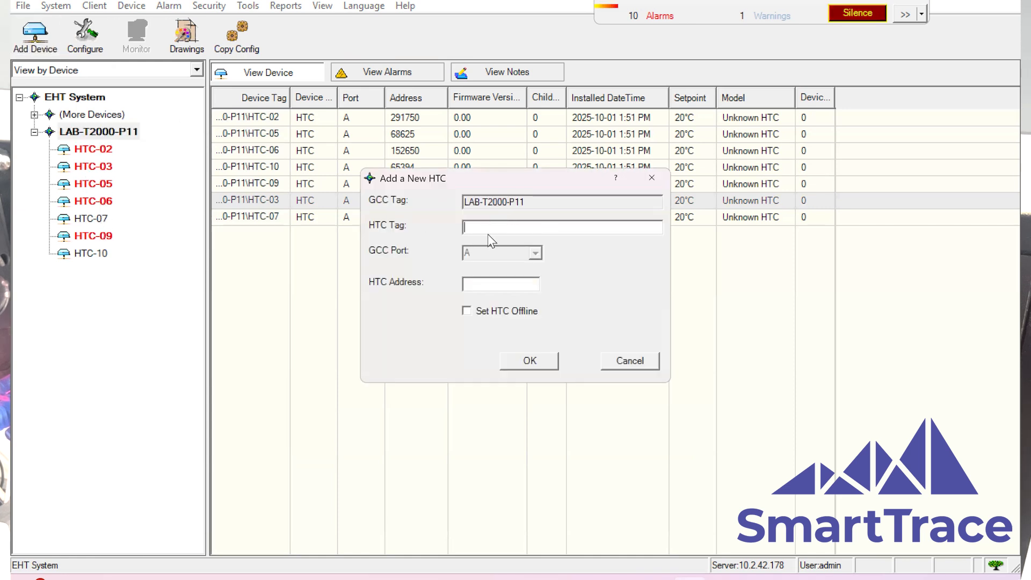
pyautogui.write('HTC-')
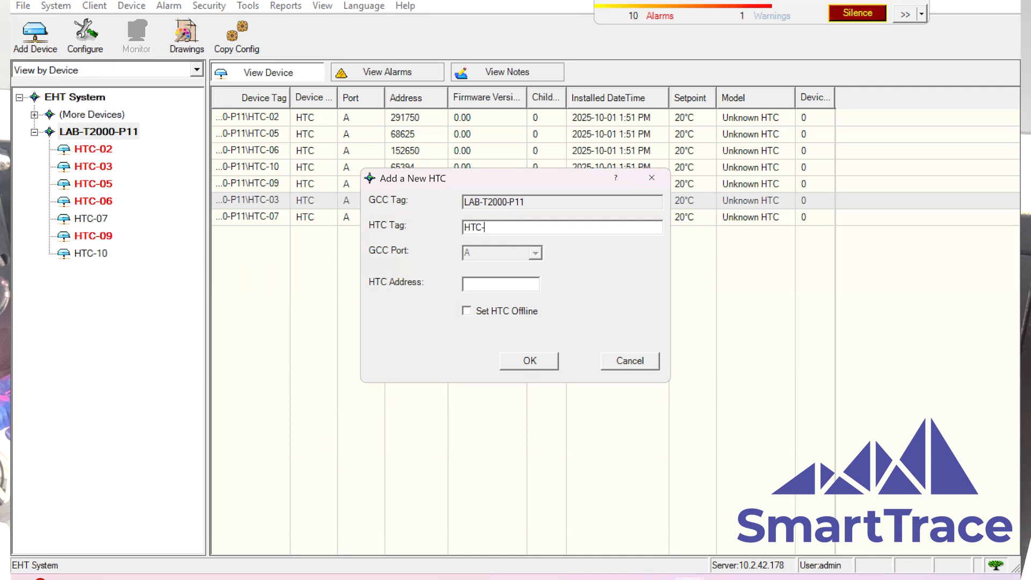
pyautogui.write('01')
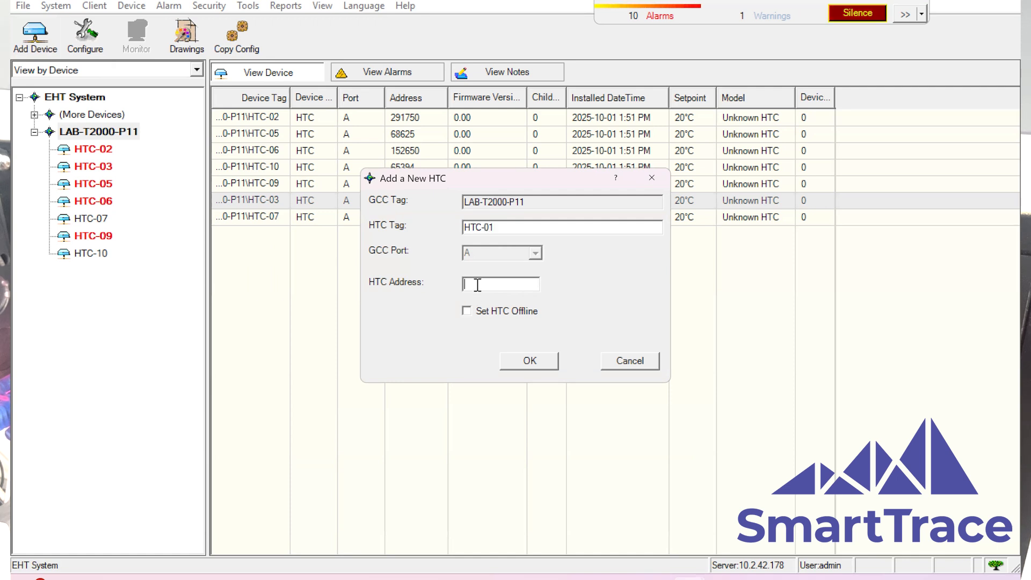
pyautogui.click(478, 285)
pyautogui.write('29')
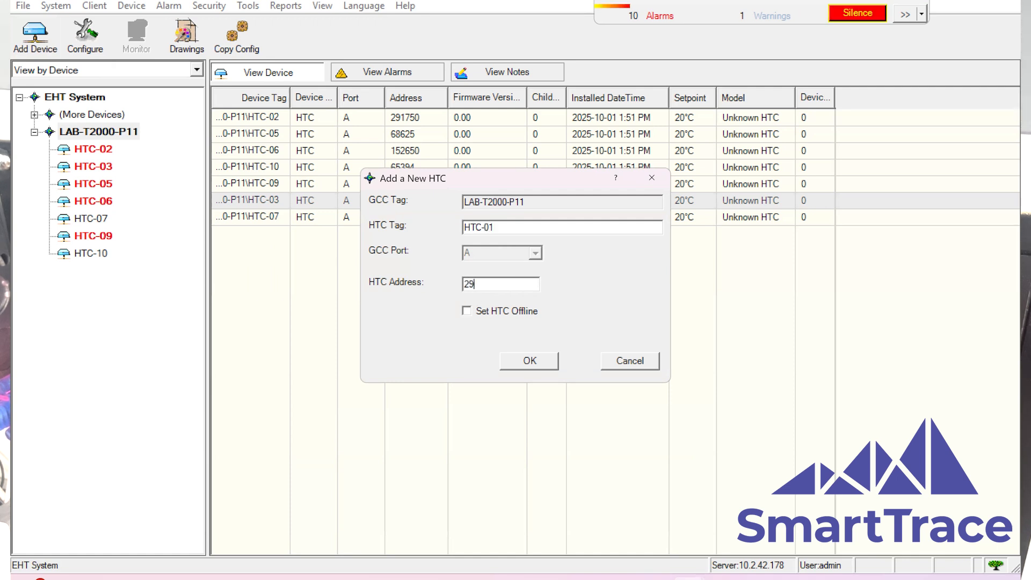
pyautogui.write('1963')
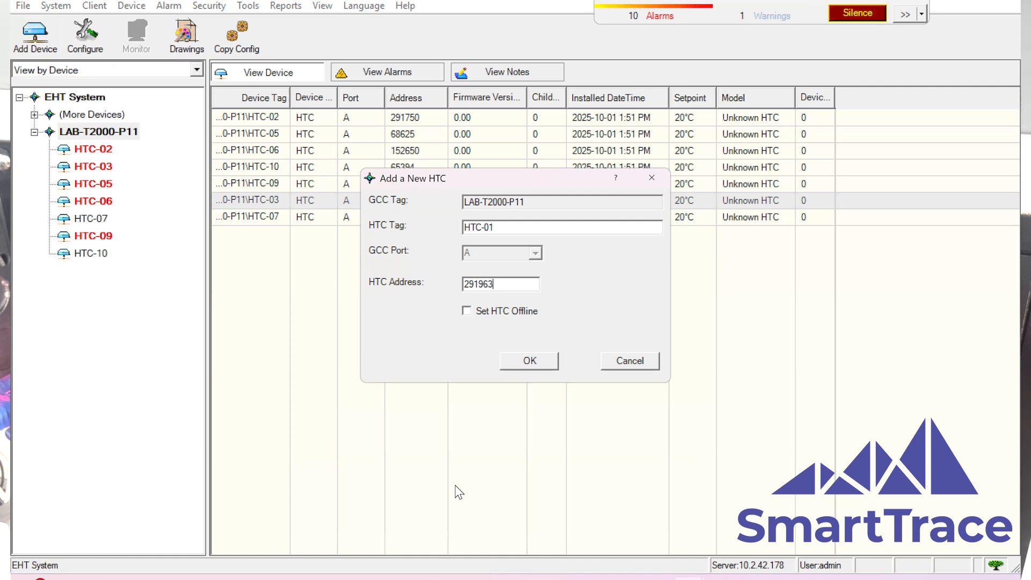
pyautogui.click(527, 361)
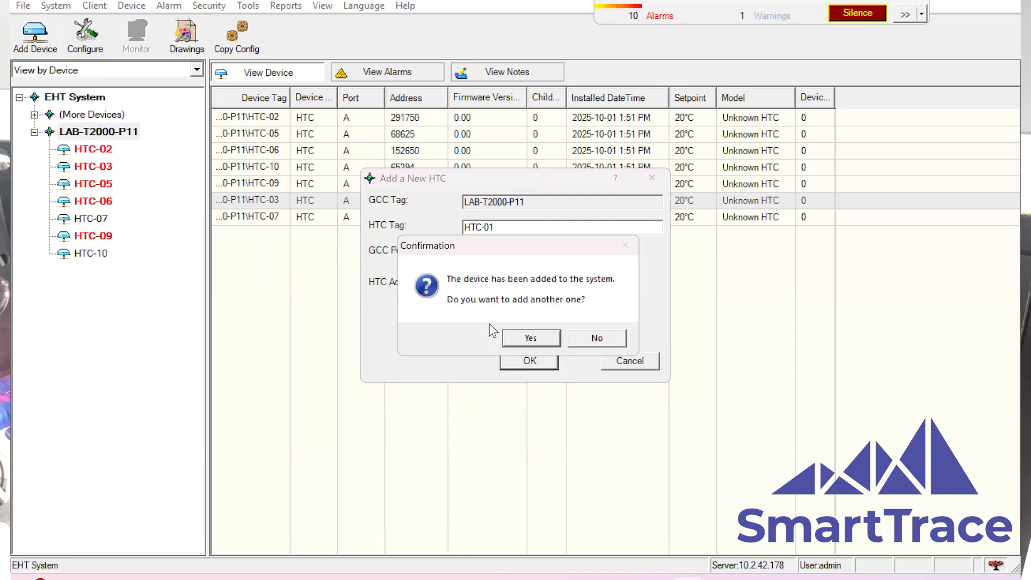
pyautogui.click(596, 339)
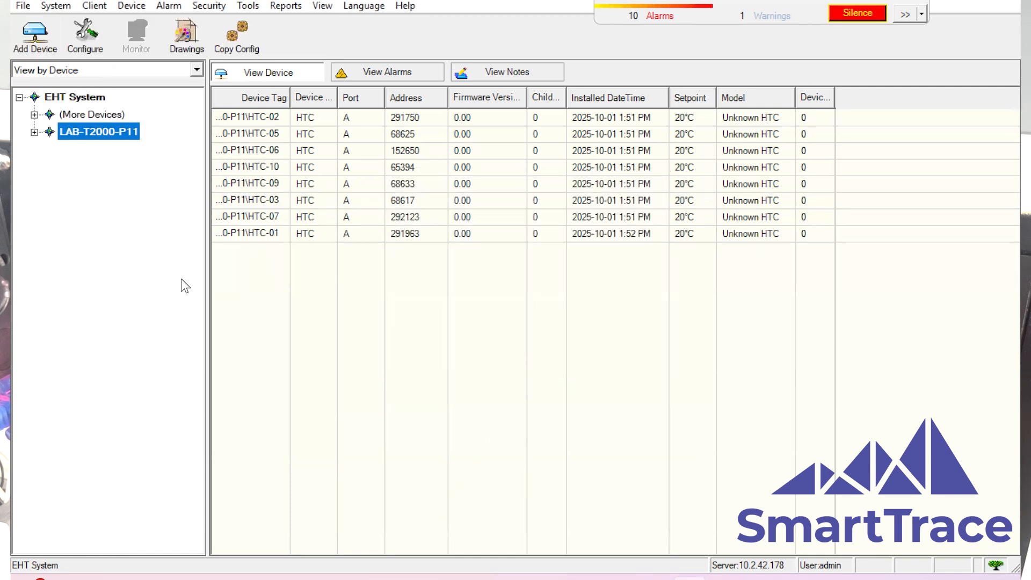
# Open the monitoring view for HTC-01 under LAB-T2000-P11.
pyautogui.click(34, 132)
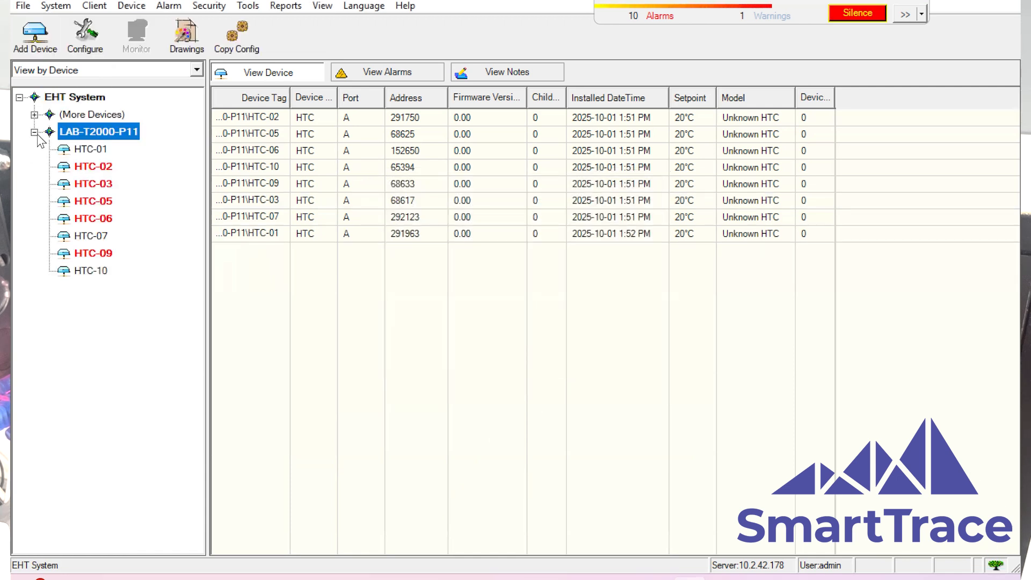
pyautogui.click(88, 149)
pyautogui.click(141, 38)
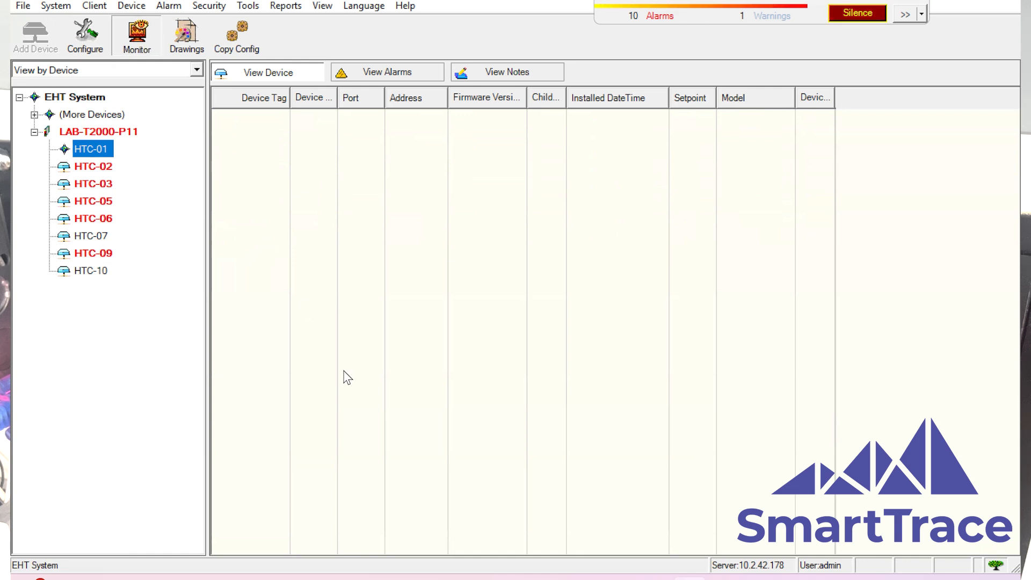